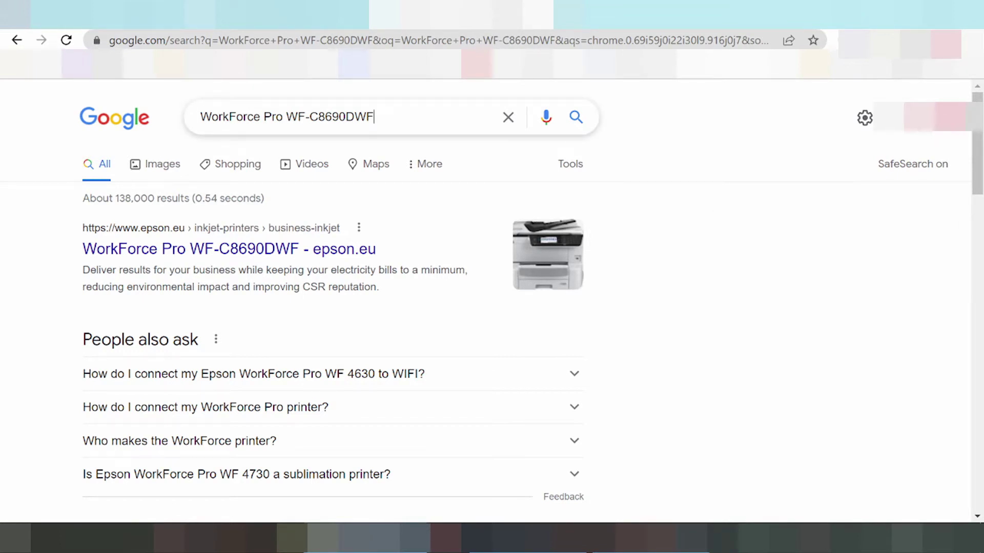
# Step: Search the web for "WorkForce Pro WF-C8690DWF driver download"
pyautogui.write('drive')
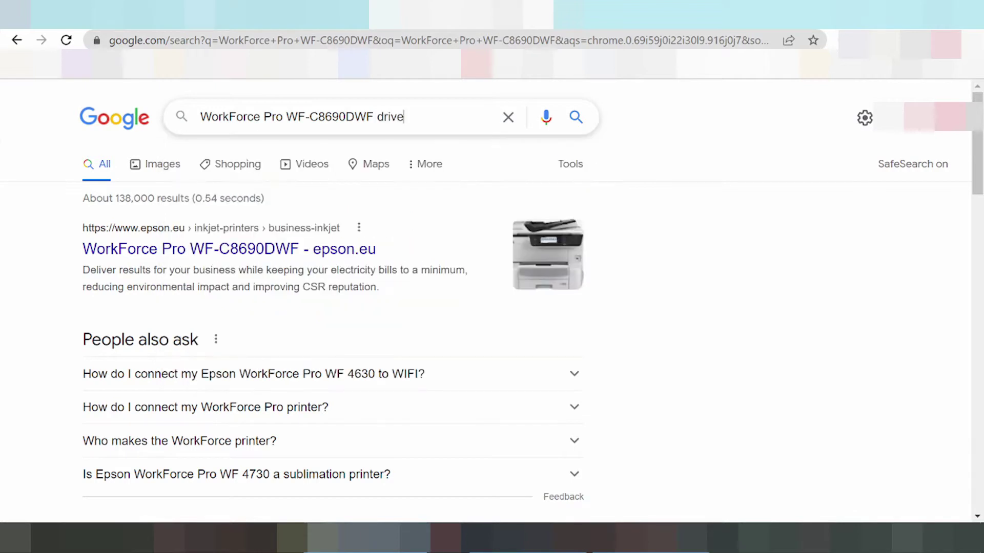
pyautogui.write('r download')
pyautogui.press('Return')
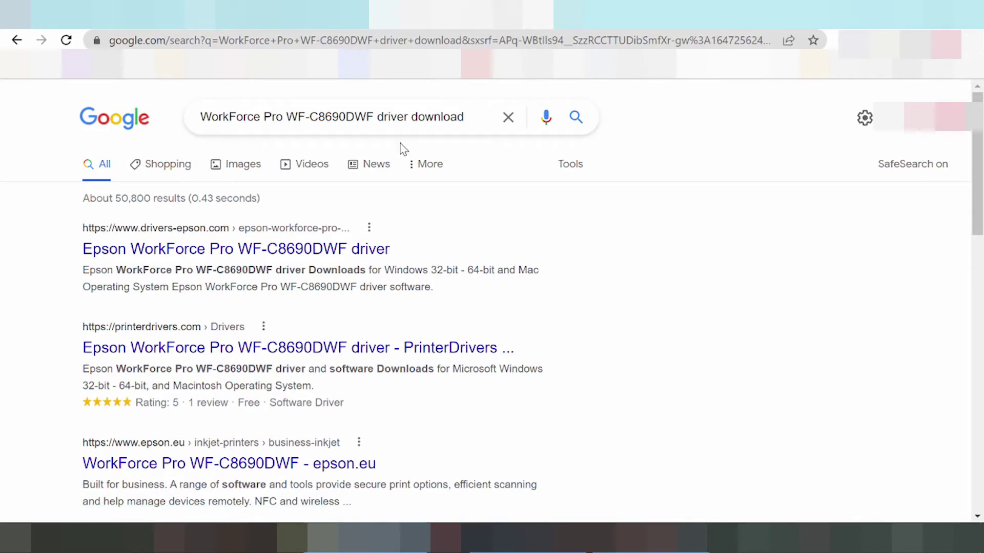
# Step: Look through the search results and open the official epson.eu product page for the WorkForce Pro WF-C8690DWF
pyautogui.scroll(-2, 403, 148)
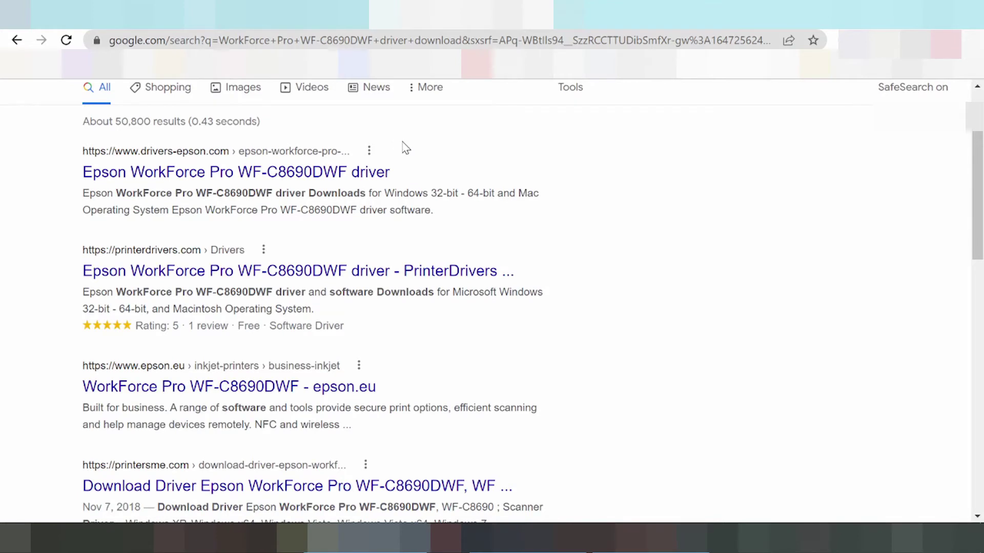
pyautogui.scroll(-2, 405, 148)
pyautogui.scroll(-4, 408, 161)
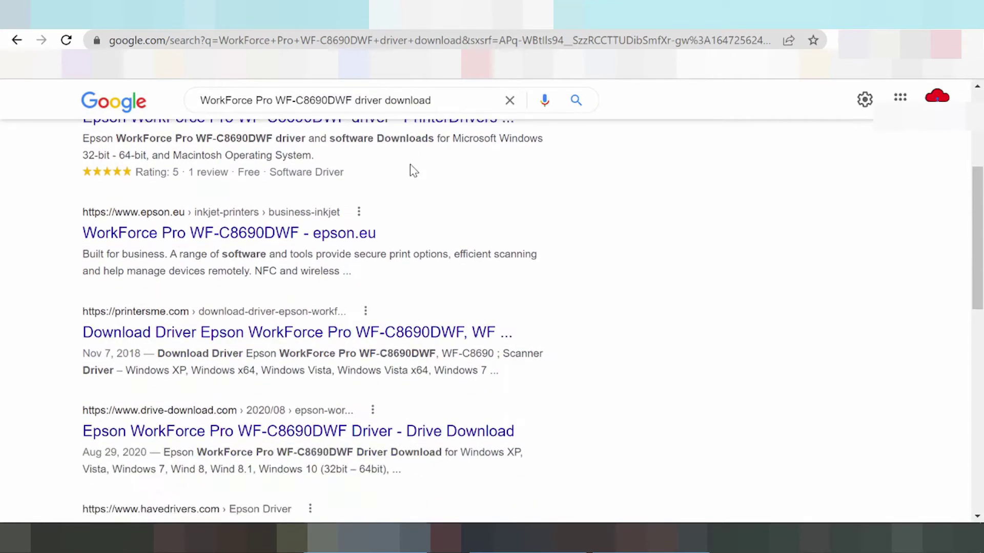
pyautogui.scroll(-2, 259, 261)
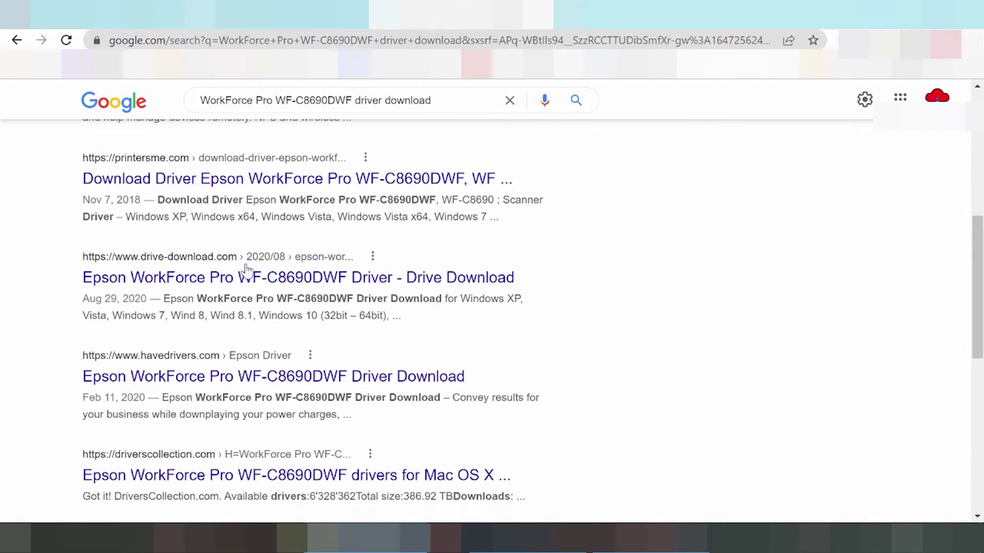
pyautogui.scroll(-4, 153, 310)
pyautogui.scroll(-6, 153, 310)
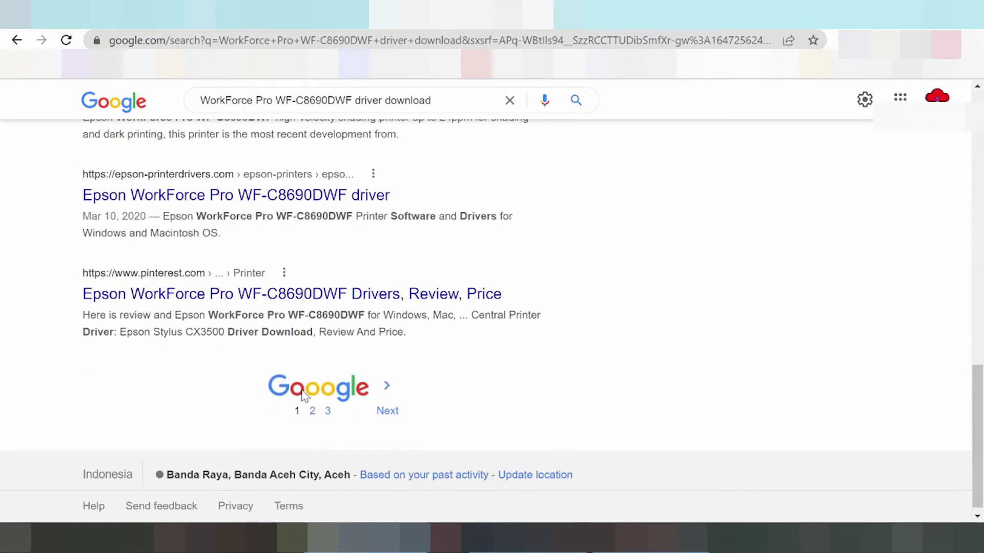
pyautogui.scroll(3, 272, 364)
pyautogui.scroll(6, 265, 363)
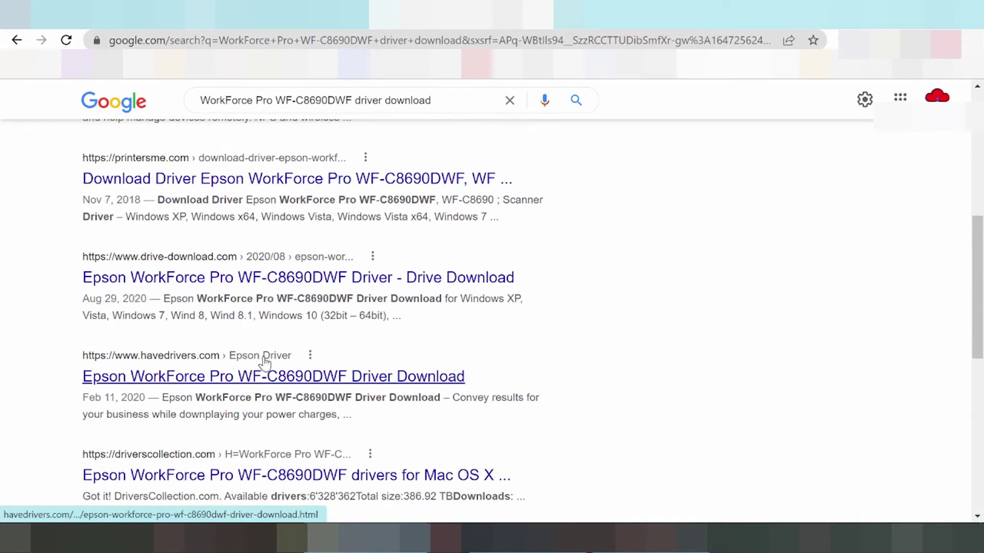
pyautogui.scroll(3, 262, 364)
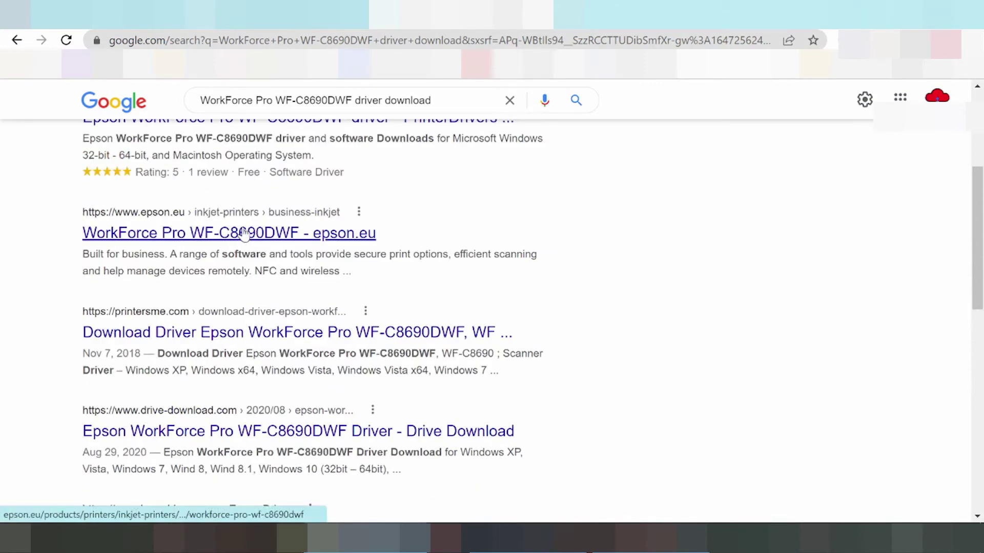
pyautogui.click(165, 239)
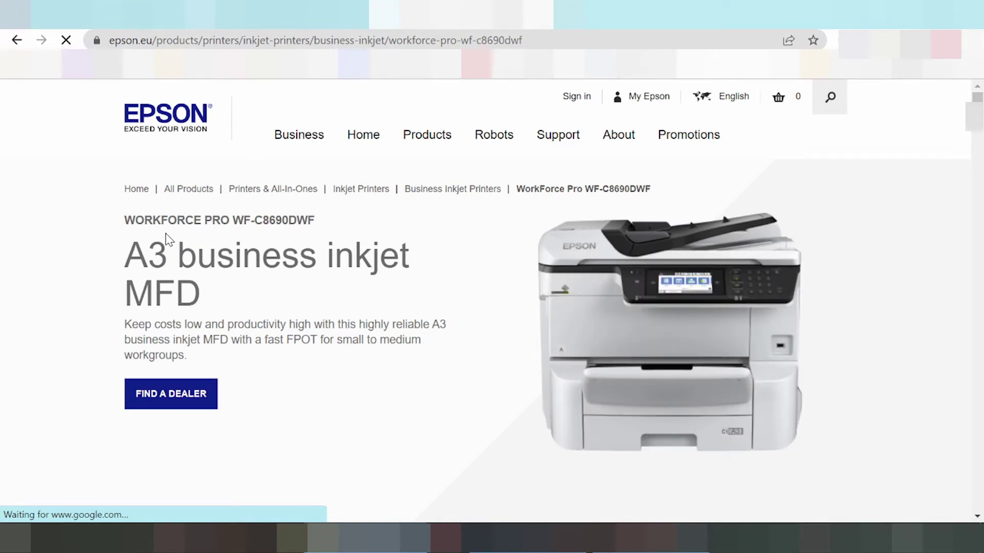
# Step: Open the Drivers & Software downloads from the support section of the WorkForce Pro WF-C8690DWF product page
pyautogui.scroll(-2, 441, 221)
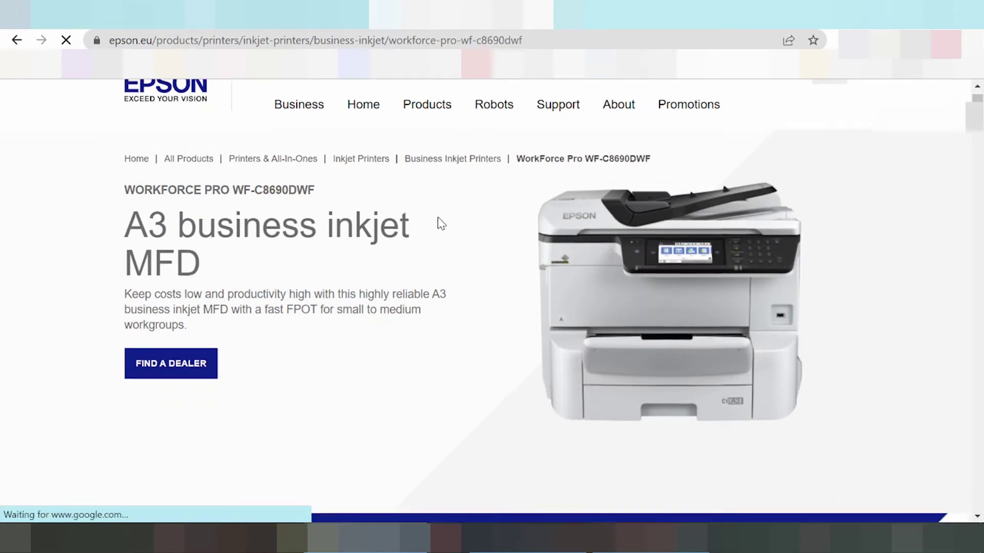
pyautogui.scroll(-5, 438, 226)
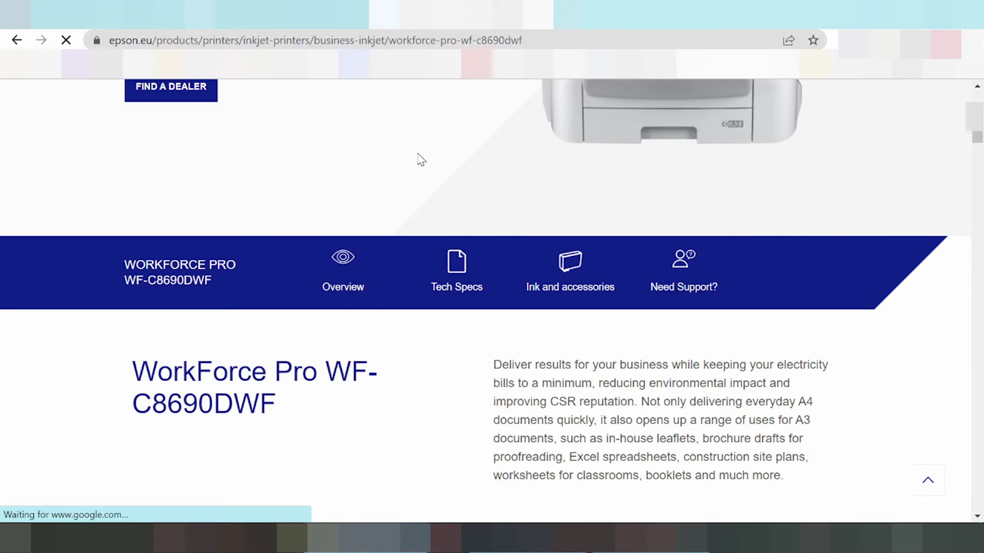
pyautogui.scroll(-15, 419, 154)
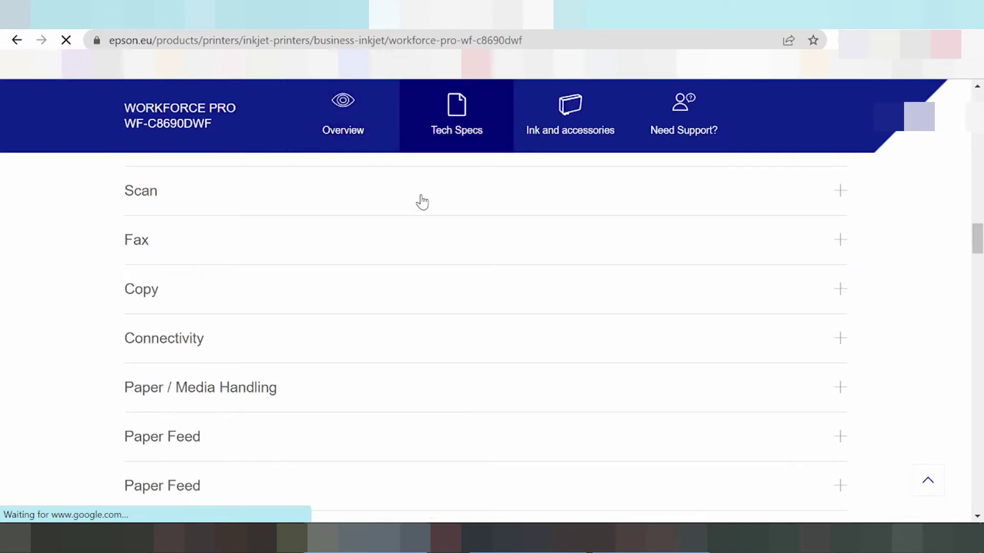
pyautogui.scroll(-20, 425, 201)
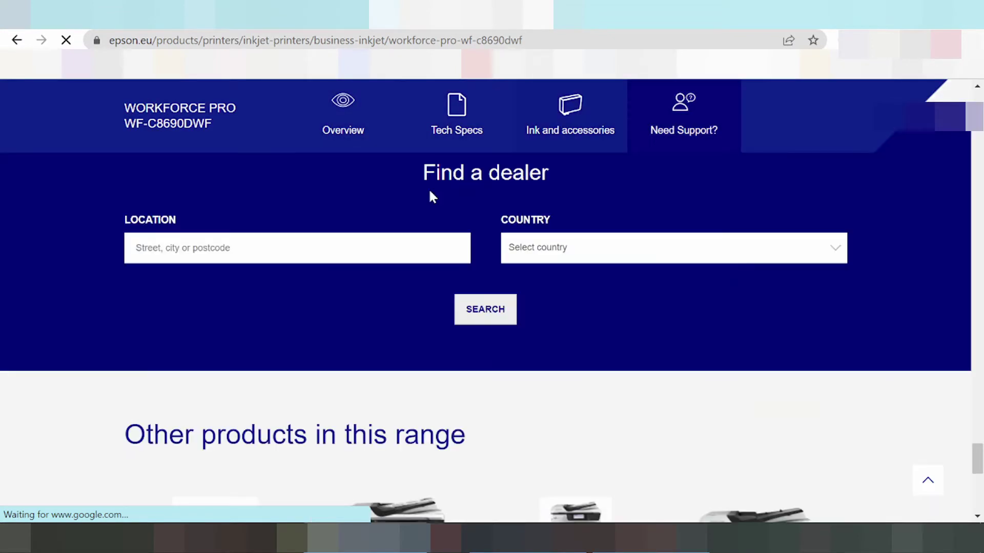
pyautogui.scroll(6, 430, 195)
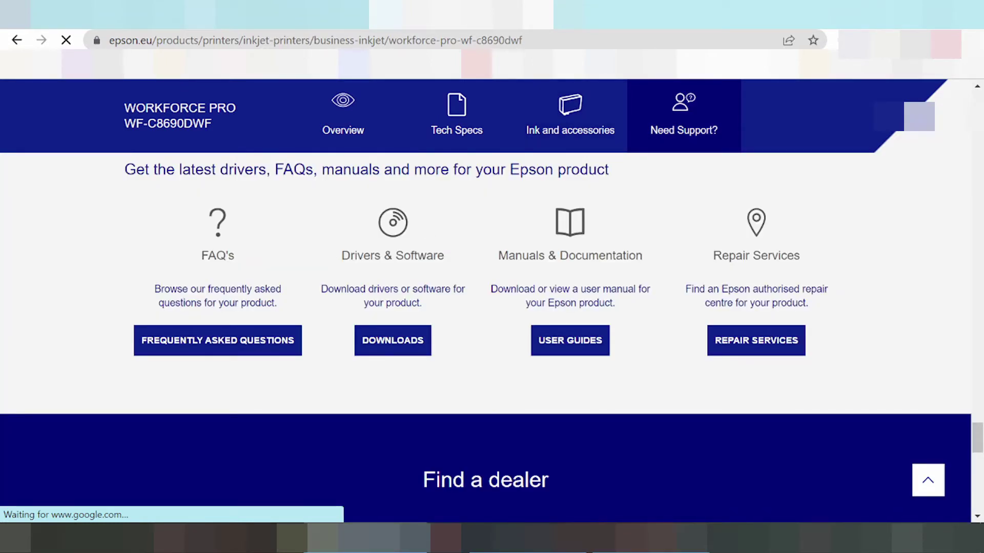
pyautogui.click(388, 348)
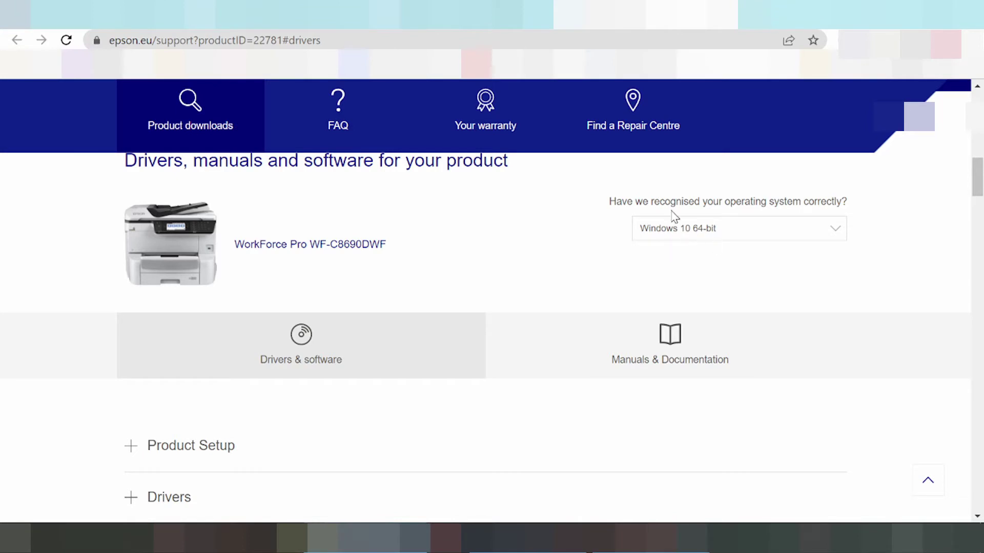
# Step: Examine the full list of operating systems offered for the printer's downloads, from Android to the Windows XP versions
pyautogui.click(720, 229)
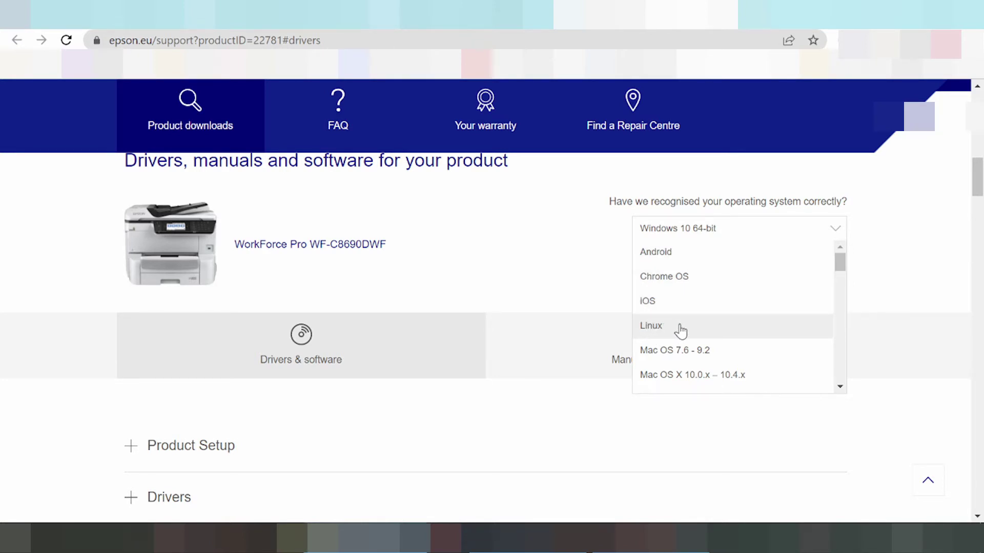
pyautogui.scroll(-3, 698, 321)
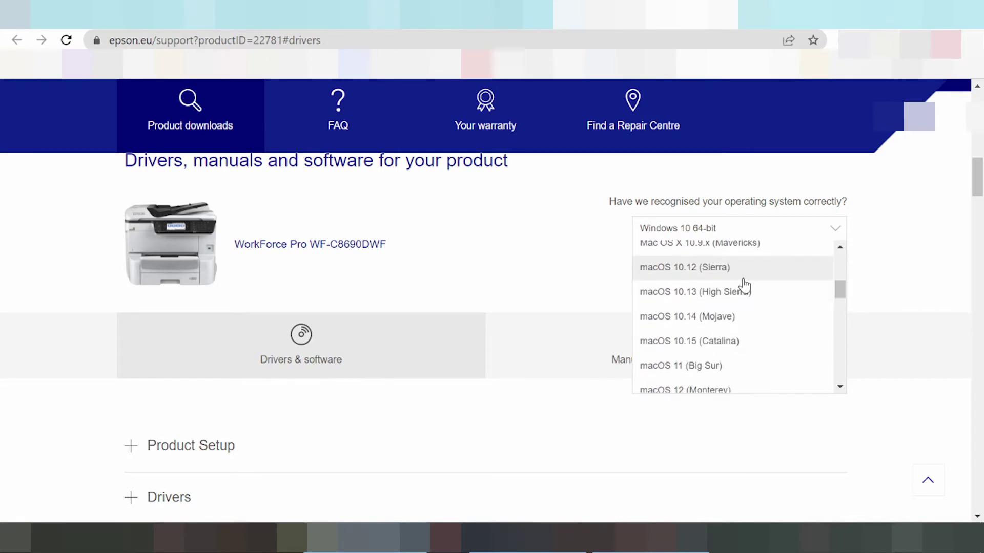
pyautogui.scroll(-2, 739, 287)
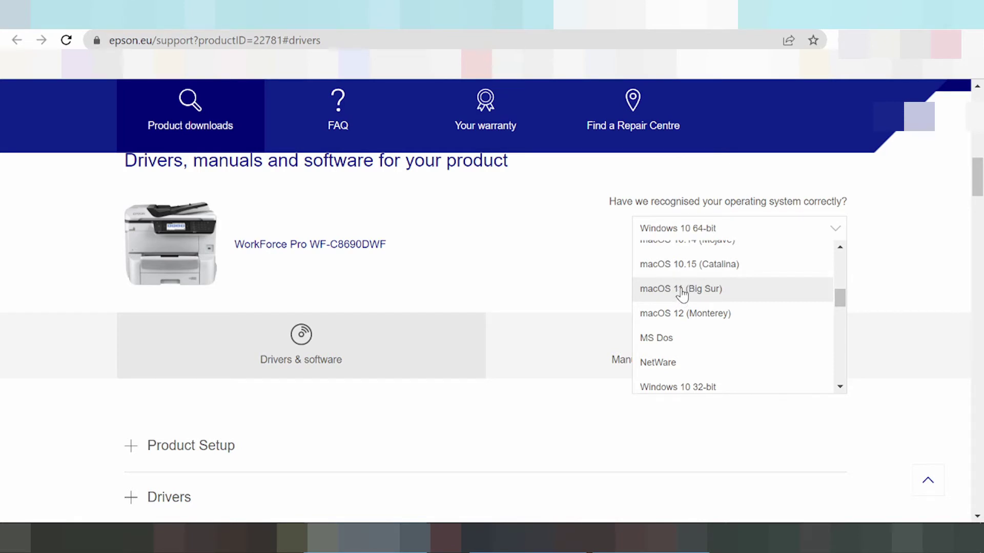
pyautogui.scroll(-3, 668, 308)
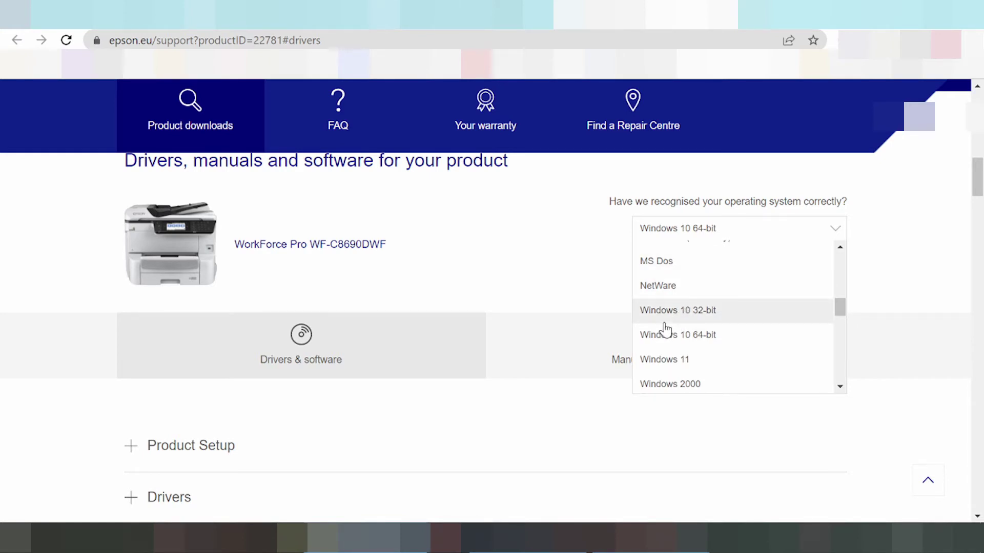
pyautogui.scroll(-2, 655, 305)
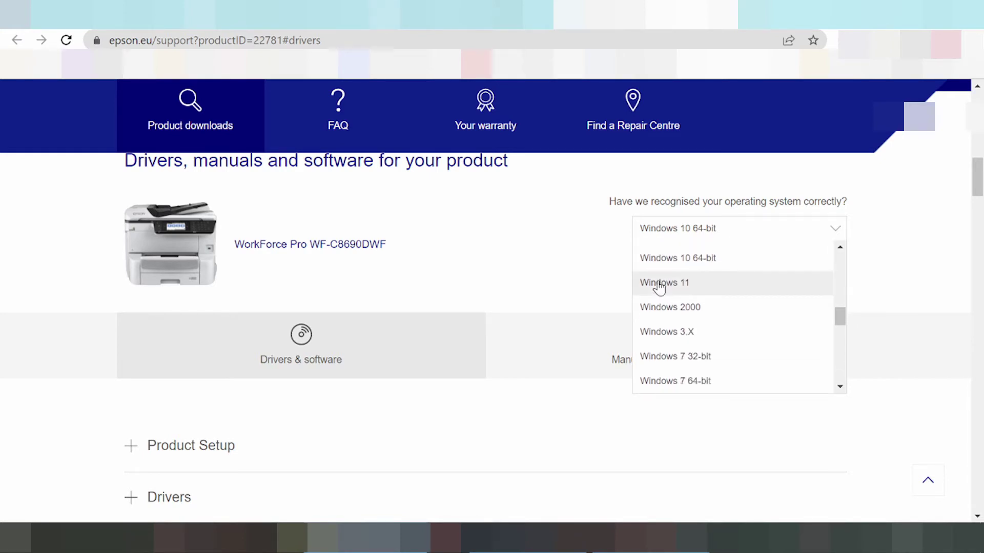
pyautogui.scroll(-2, 687, 310)
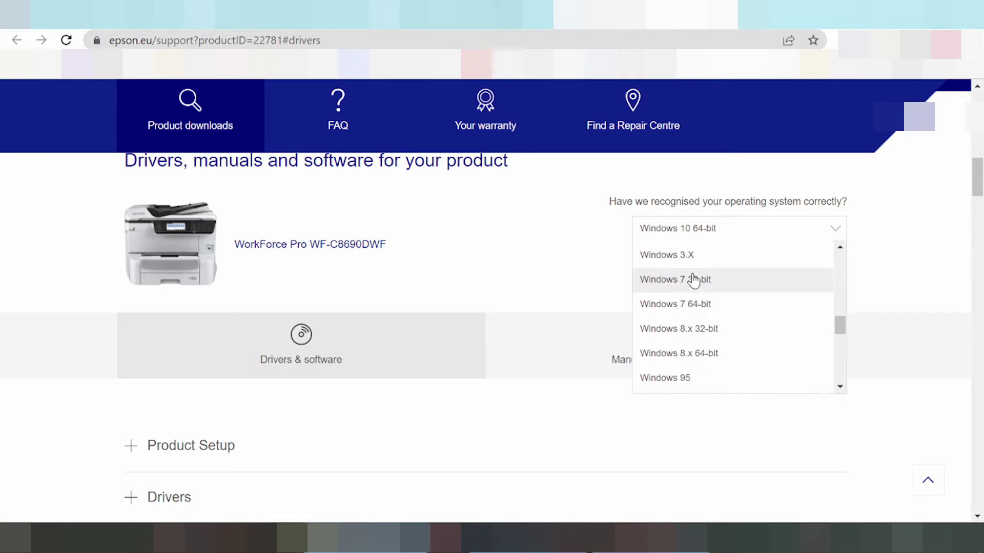
pyautogui.scroll(-1, 682, 288)
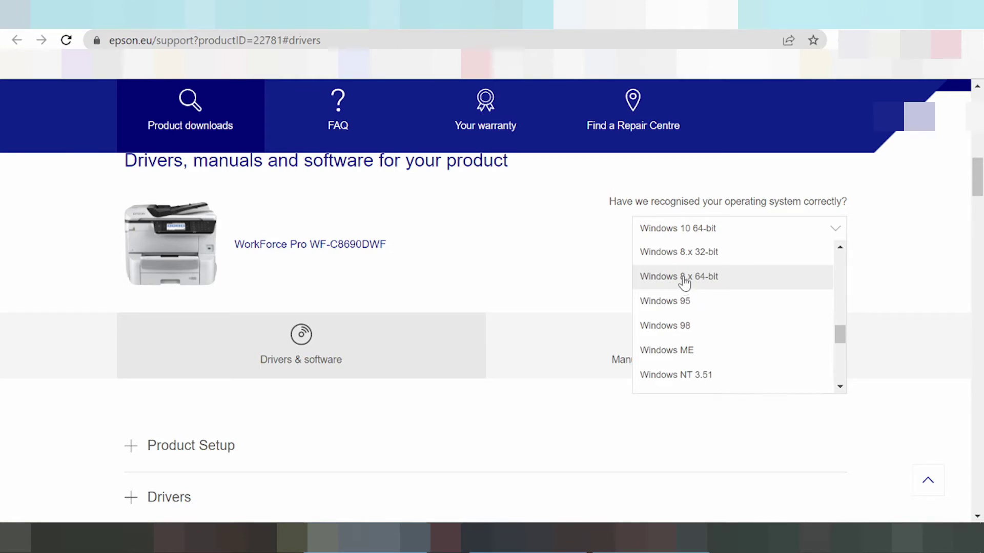
pyautogui.scroll(-2, 685, 304)
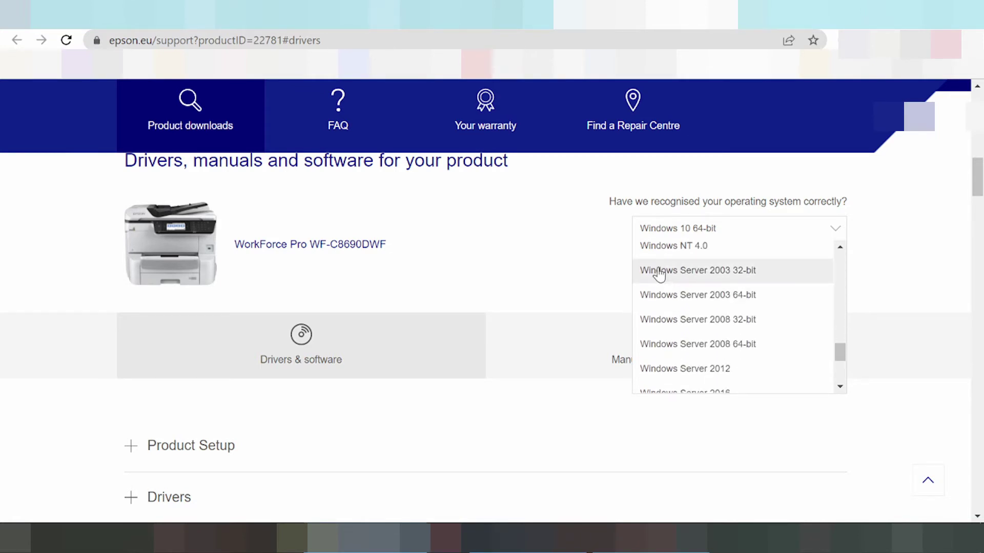
pyautogui.scroll(2, 674, 284)
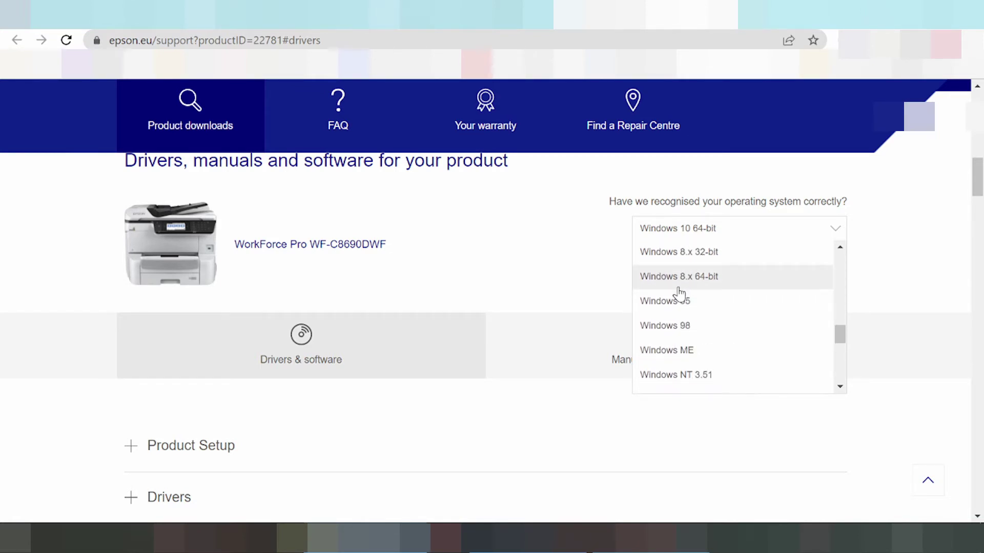
pyautogui.scroll(-2, 680, 295)
pyautogui.scroll(-2, 680, 296)
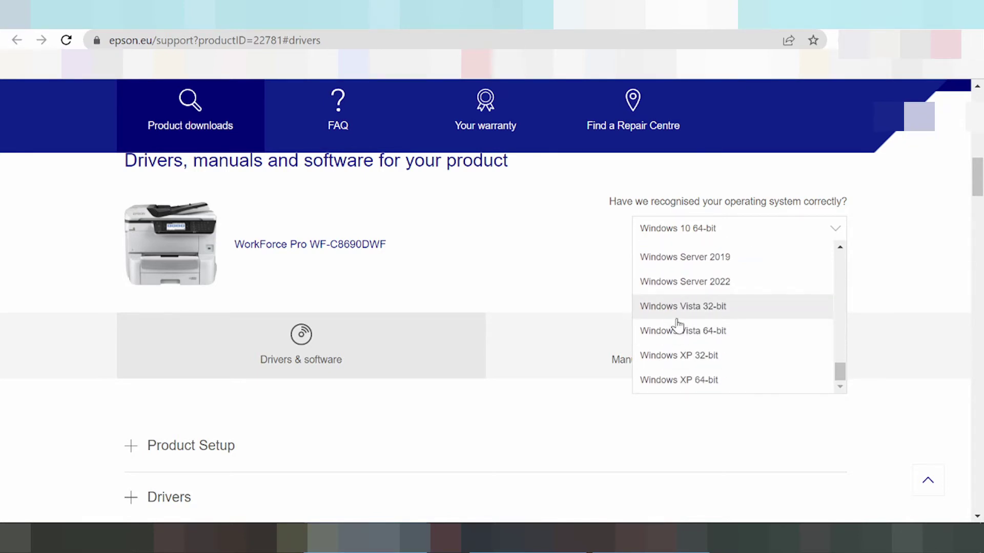
pyautogui.scroll(2, 589, 391)
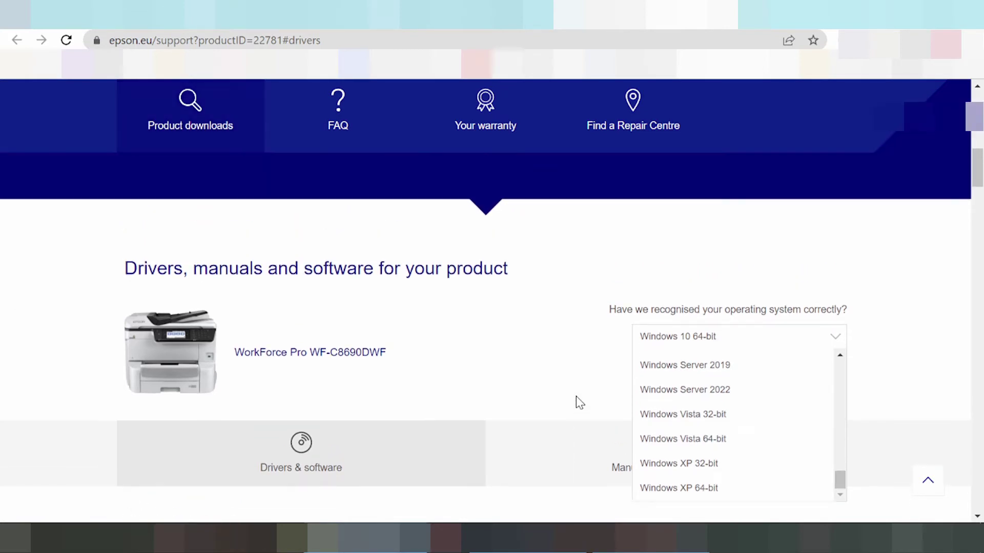
pyautogui.scroll(-4, 871, 349)
pyautogui.scroll(3, 740, 333)
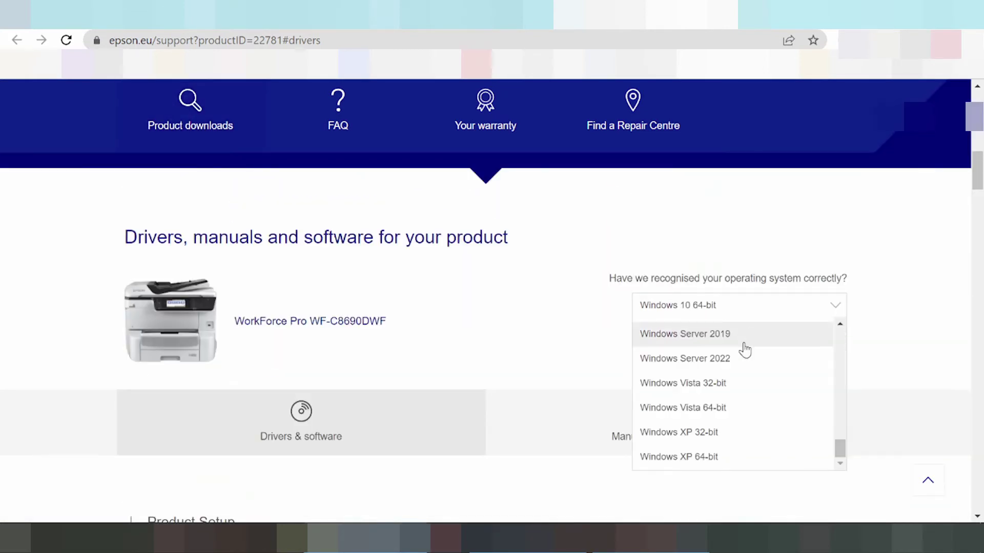
# Step: Set the operating system for the printer's downloads to Windows 11
pyautogui.scroll(7, 738, 363)
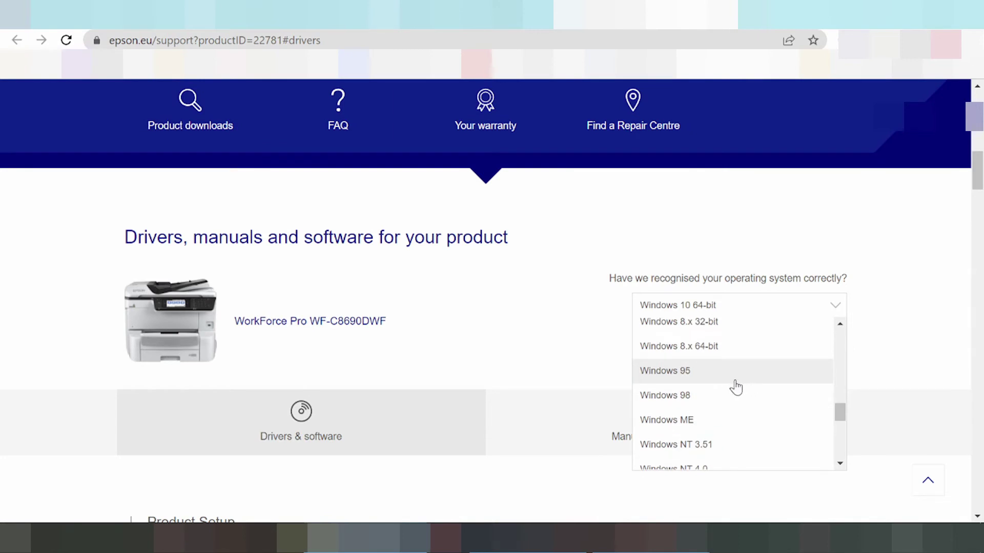
pyautogui.scroll(5, 736, 388)
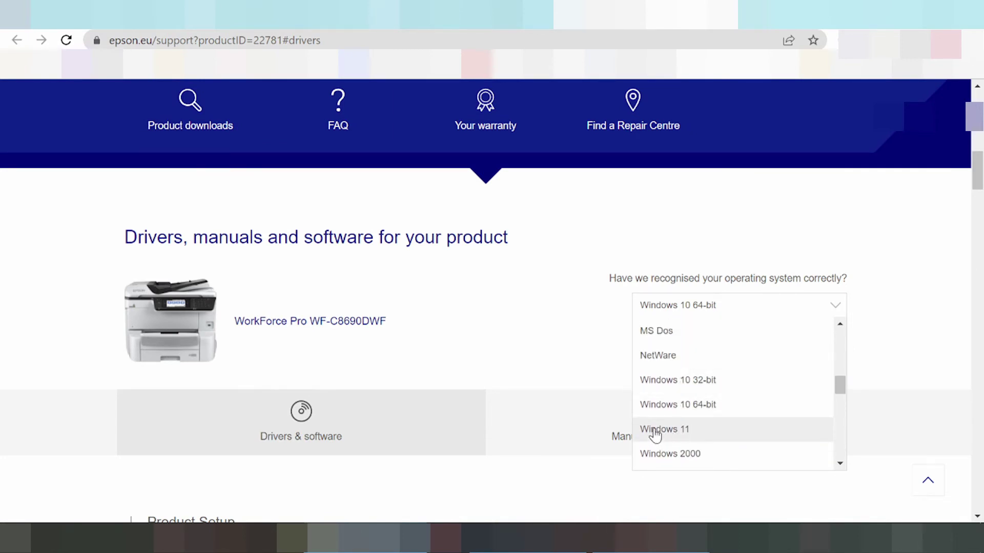
pyautogui.click(681, 433)
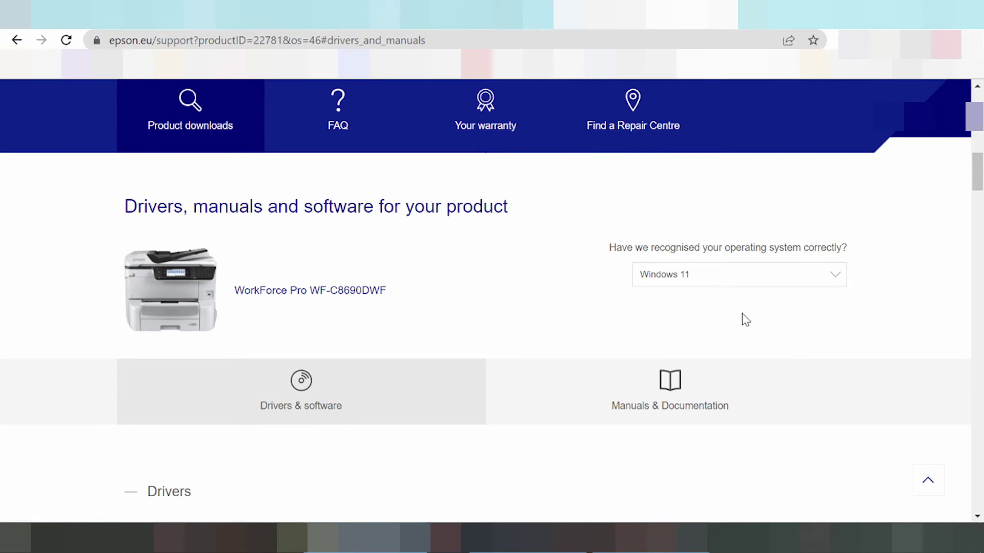
# Step: Review the Drivers section for the printer and expand the details of the 2.60.02 Driver entry
pyautogui.scroll(-6, 744, 320)
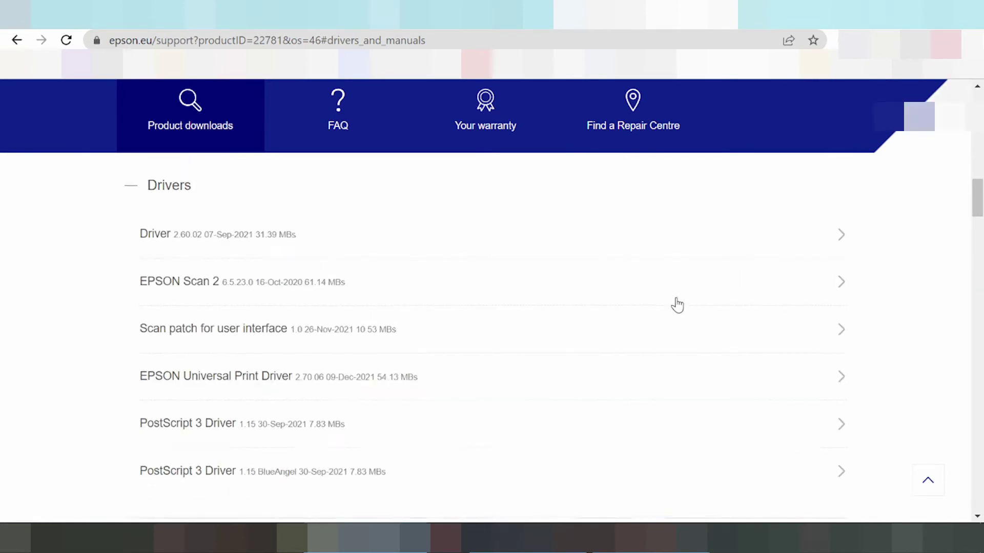
pyautogui.scroll(6, 677, 305)
pyautogui.scroll(-6, 651, 279)
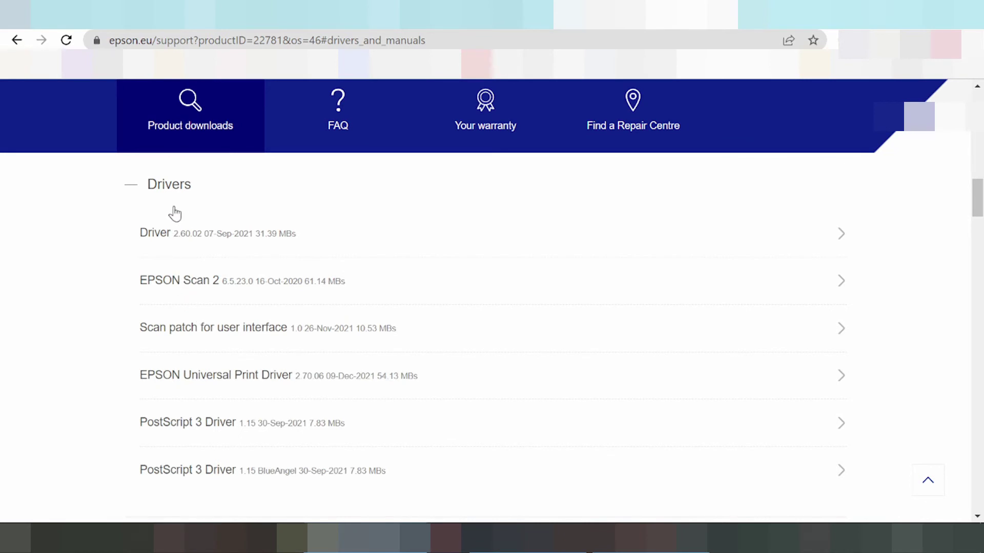
pyautogui.scroll(-1, 303, 290)
pyautogui.scroll(-2, 304, 290)
pyautogui.scroll(3, 311, 318)
pyautogui.click(168, 233)
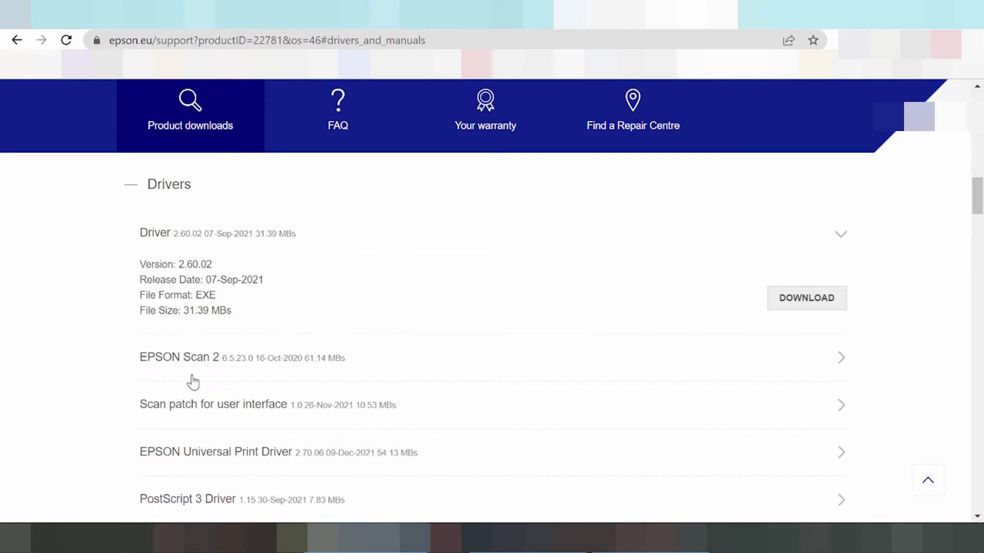
# Step: Expand and read the details of the EPSON Scan 2 and Scan patch for user interface downloads, highlighting the word TWAIN
pyautogui.click(176, 360)
pyautogui.scroll(-2, 267, 399)
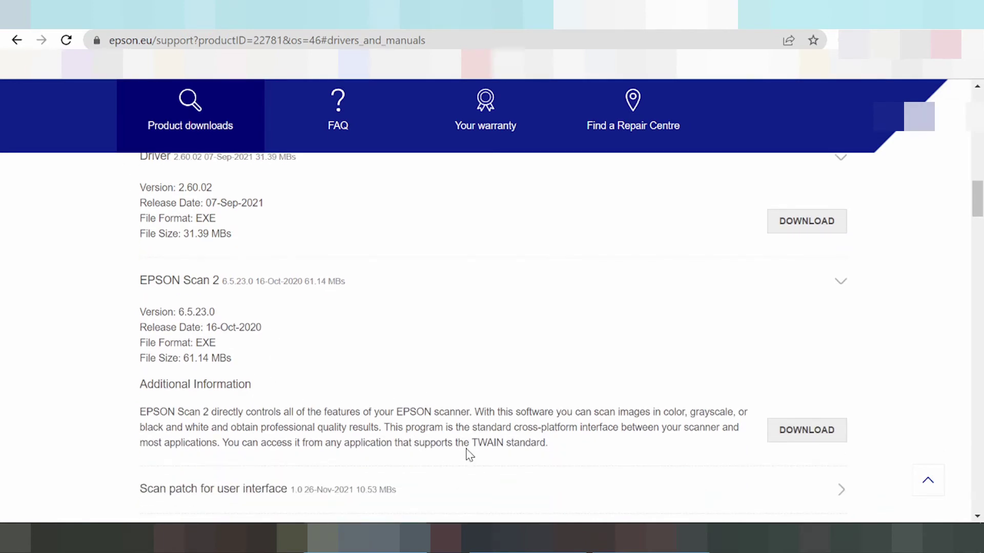
pyautogui.doubleClick(487, 442)
pyautogui.scroll(-3, 402, 391)
pyautogui.click(177, 338)
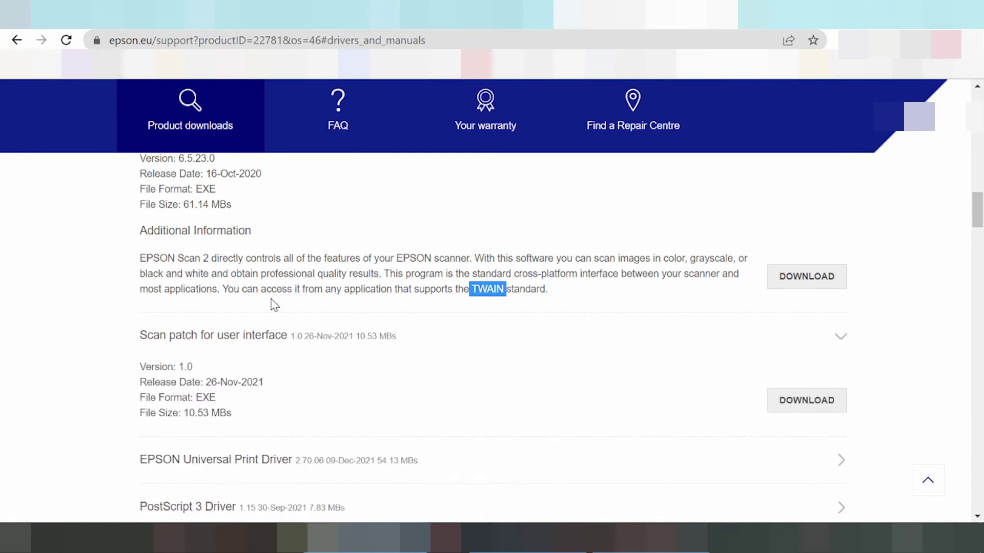
# Step: Expand the EPSON Universal Print Driver entry and read its version details and list of improvements
pyautogui.scroll(-1, 275, 305)
pyautogui.click(218, 385)
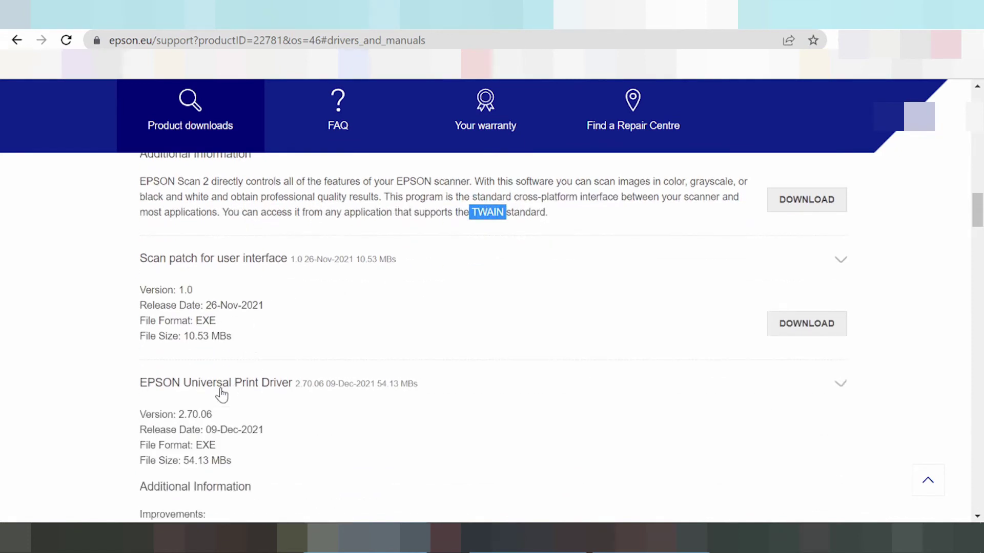
pyautogui.scroll(-2, 241, 373)
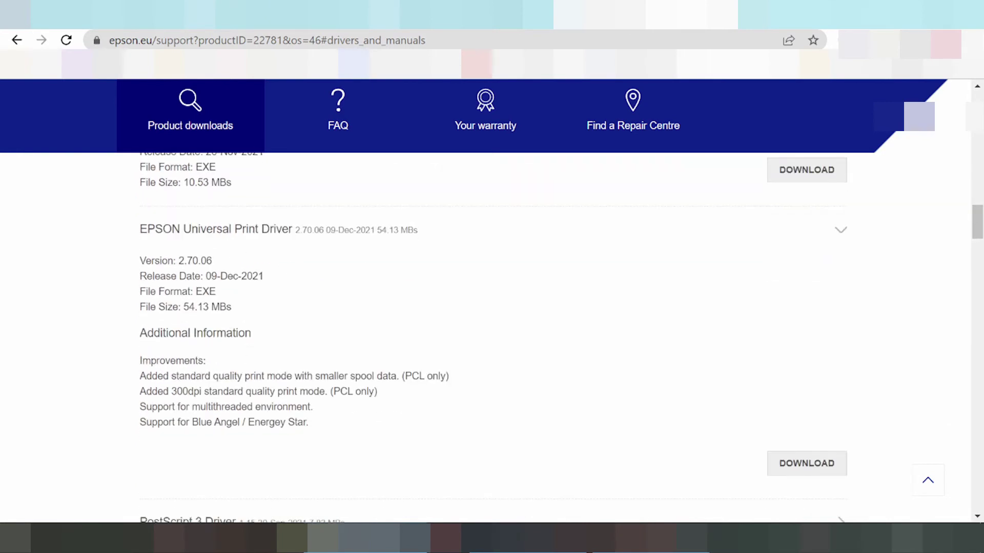
# Step: Highlight the release date of the EPSON Universal Print Driver and compare it with the release dates of the other listed drivers
pyautogui.moveTo(140, 276); pyautogui.dragTo(264, 277)
pyautogui.scroll(6, 291, 307)
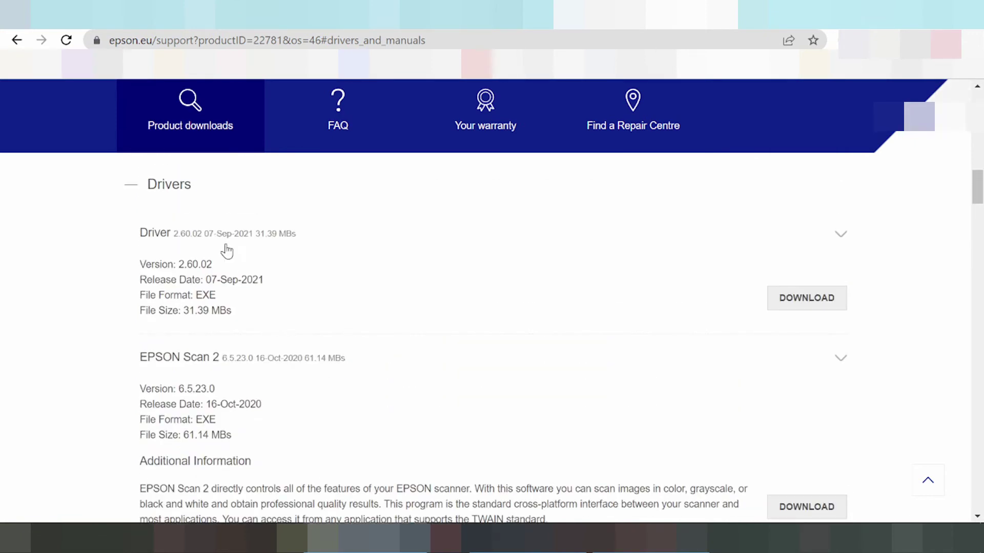
pyautogui.scroll(-3, 283, 281)
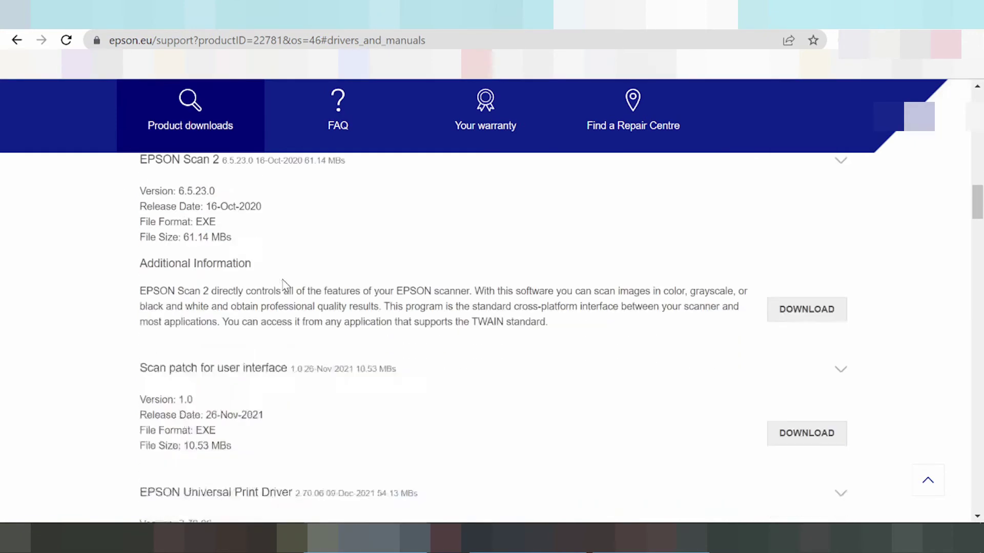
pyautogui.scroll(3, 287, 285)
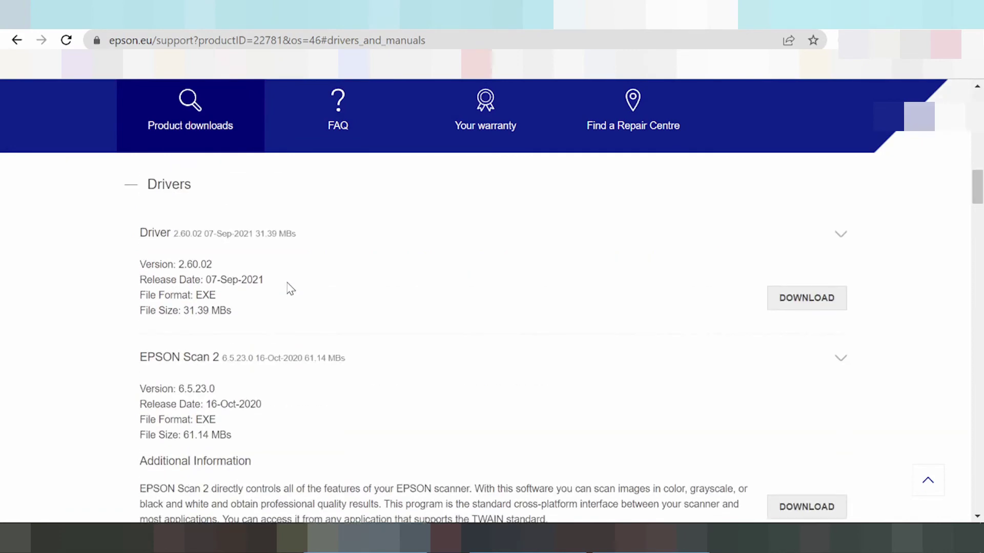
pyautogui.scroll(-4, 287, 285)
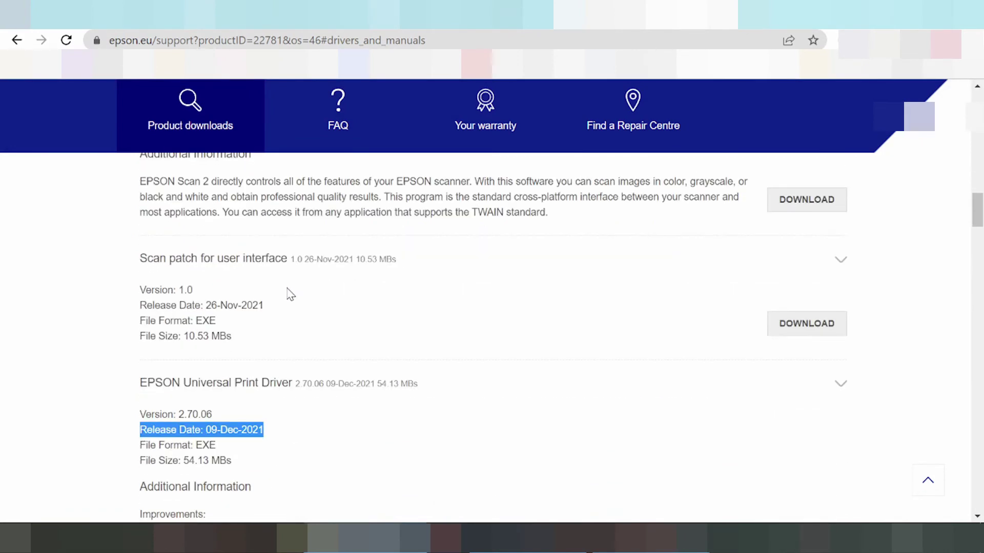
pyautogui.scroll(5, 290, 295)
pyautogui.scroll(-5, 286, 291)
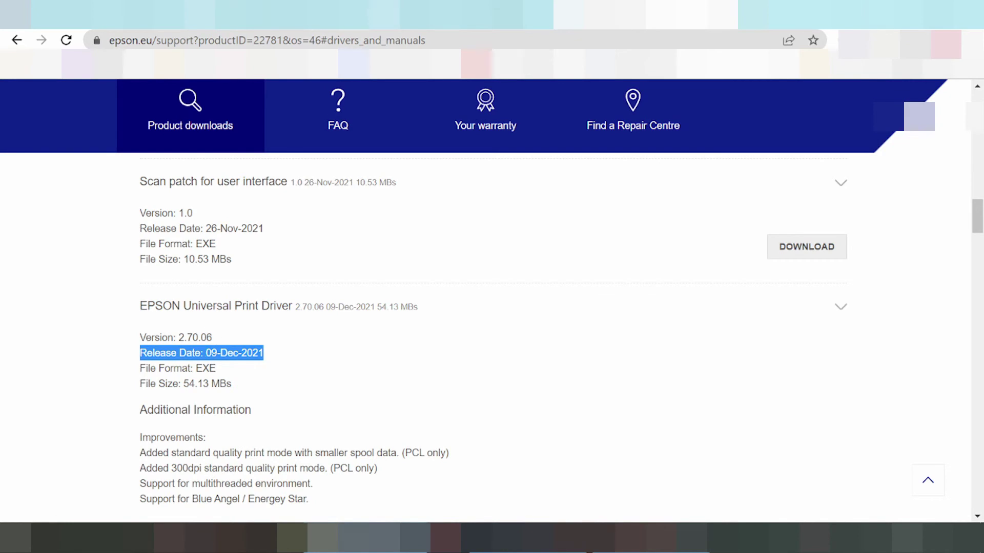
# Step: Expand the details of both PostScript 3 Driver entries, version 1.15 and version 1.15 BlueAngel
pyautogui.scroll(-3, 192, 351)
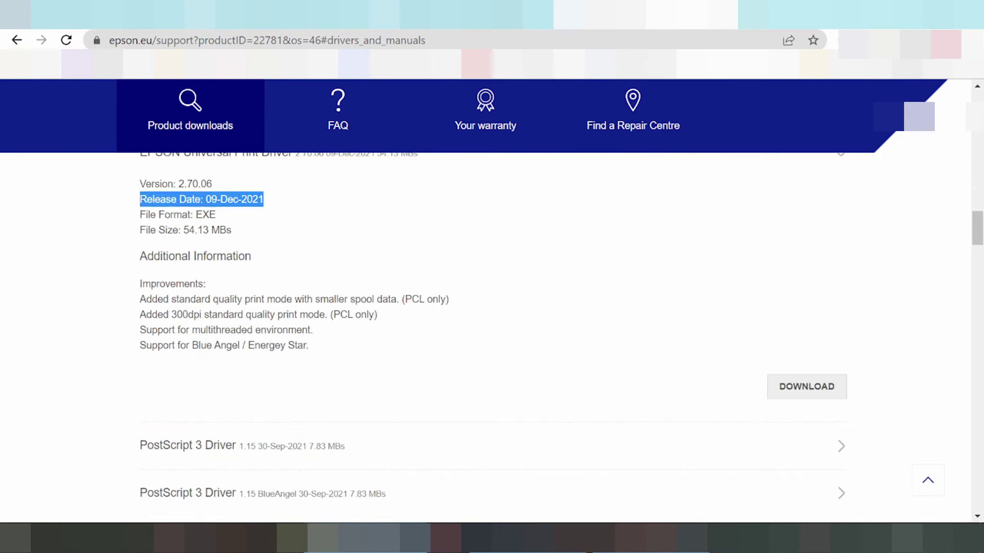
pyautogui.scroll(-3, 312, 349)
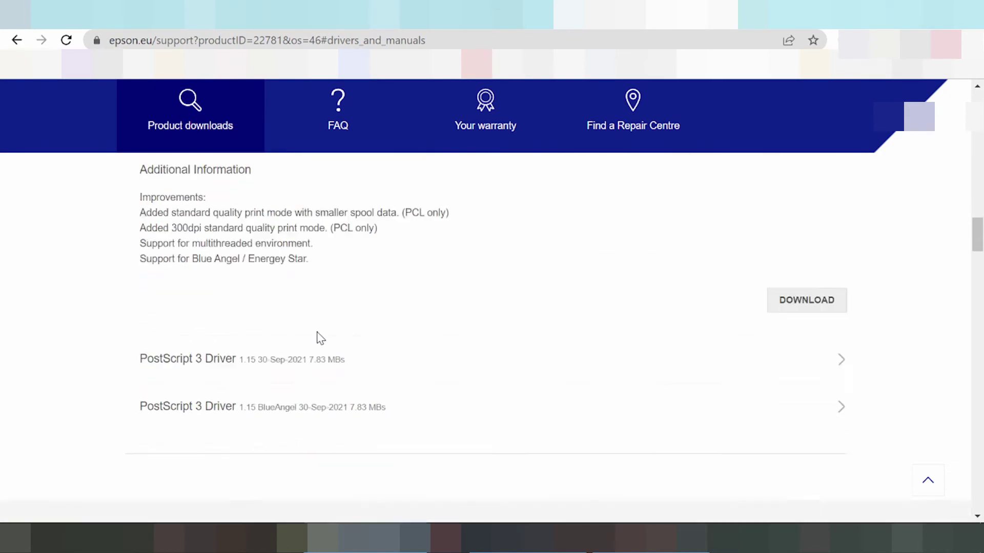
pyautogui.click(289, 298)
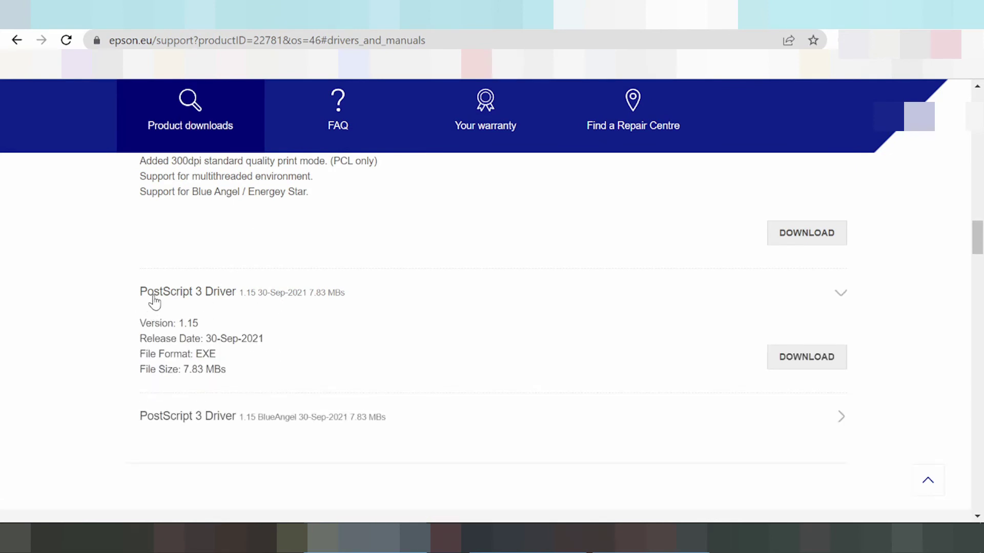
pyautogui.click(209, 424)
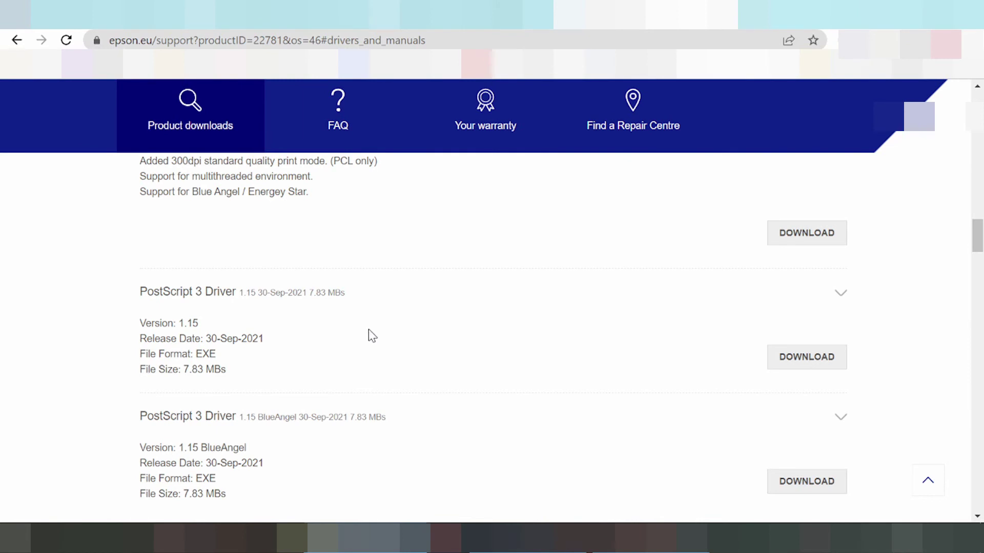
# Step: Start the download of the EPSON Universal Print Driver version 2.70.06
pyautogui.scroll(5, 369, 336)
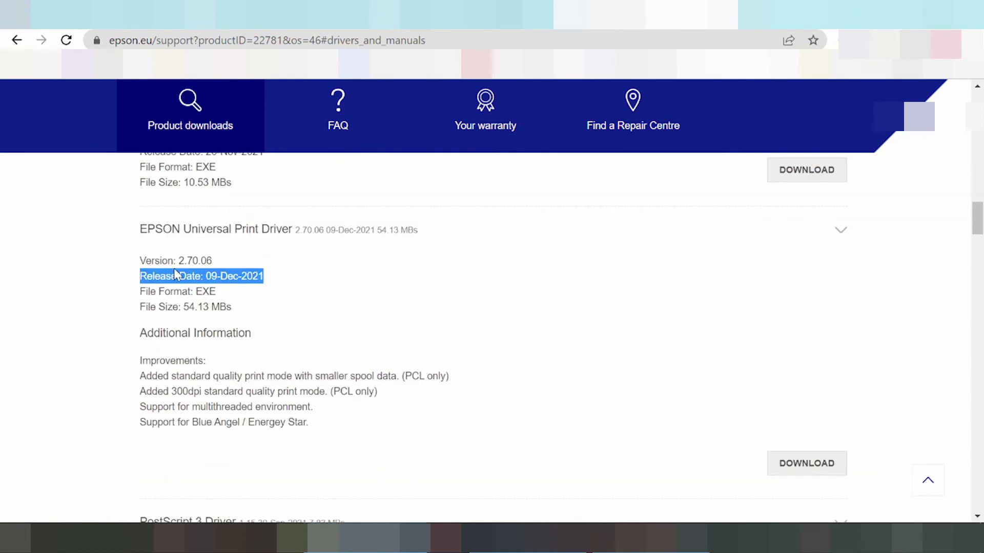
pyautogui.scroll(-3, 805, 416)
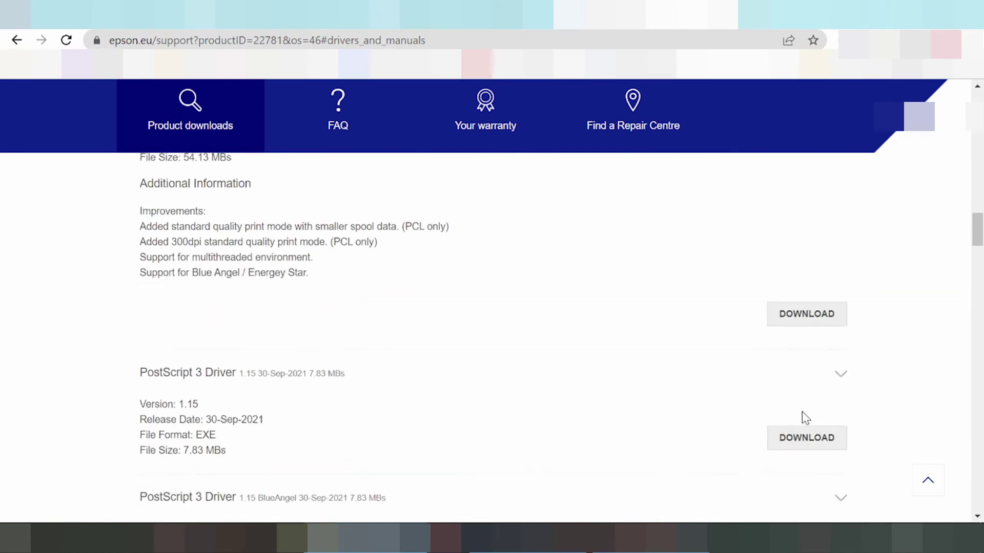
pyautogui.scroll(3, 802, 412)
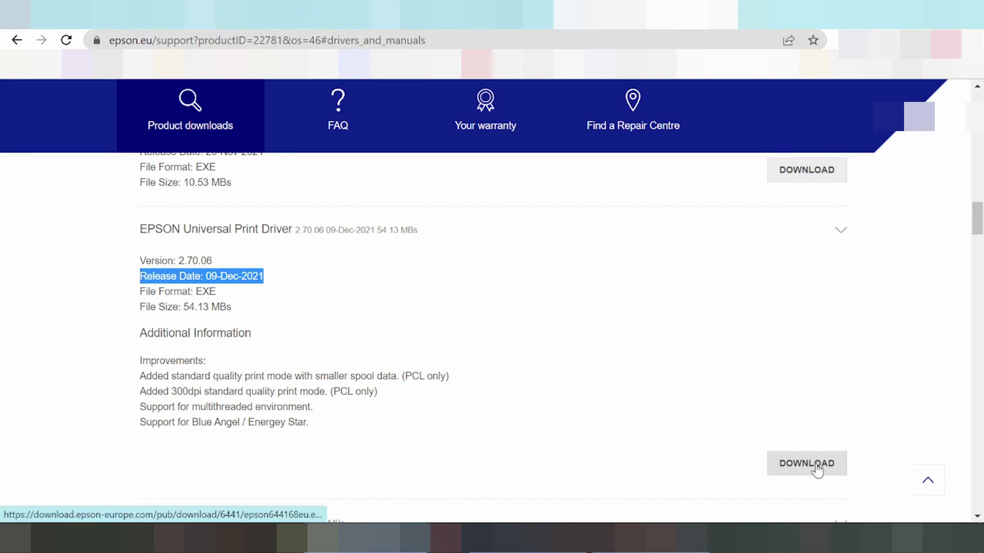
pyautogui.click(797, 466)
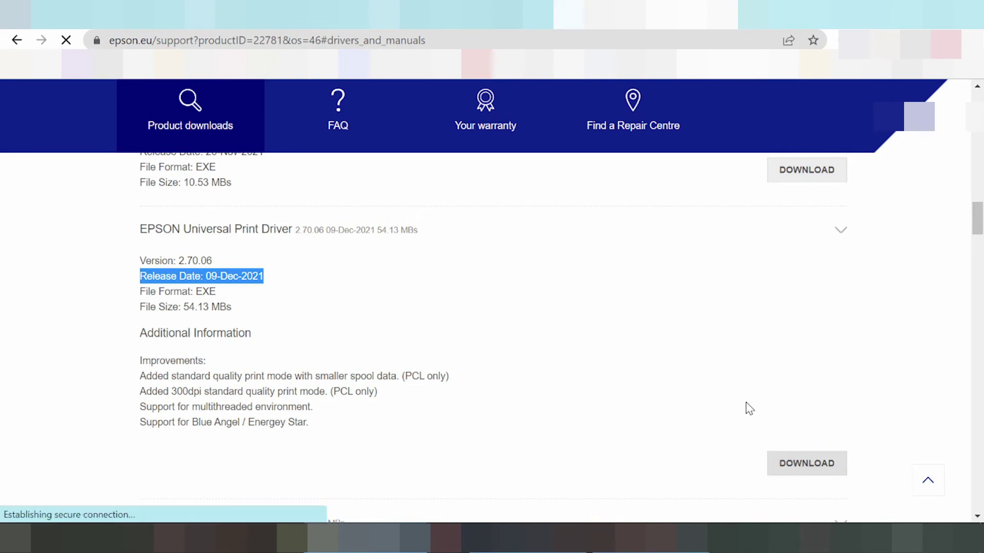